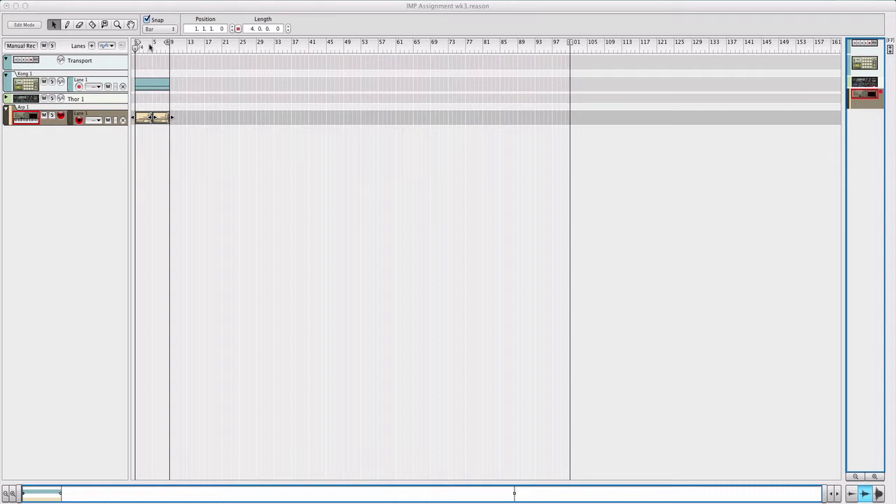
Focus Reason, glance over the rack, then select and expand the Thor 1 track
click(143, 85)
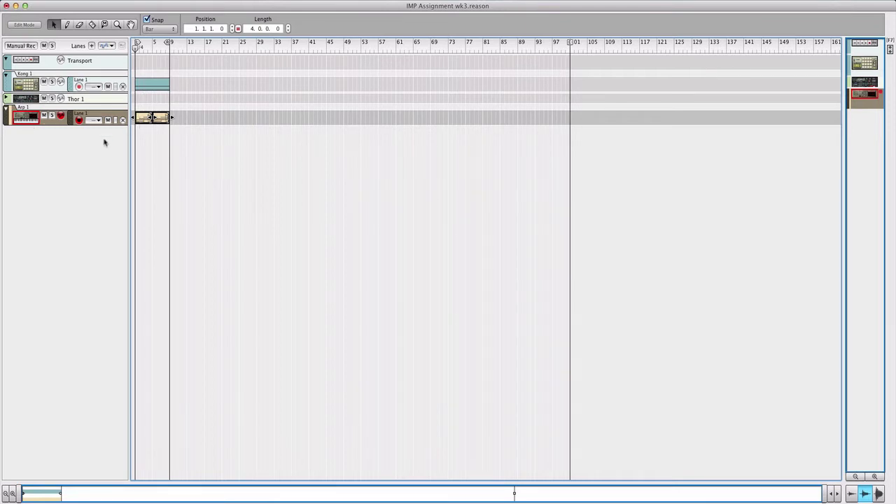
key(F6)
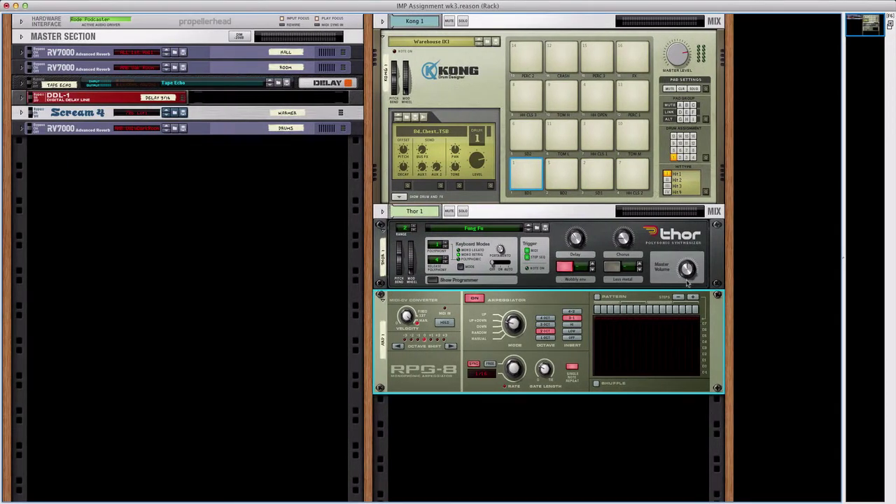
mouse_move(687, 283)
mouse_move(545, 369)
mouse_move(684, 274)
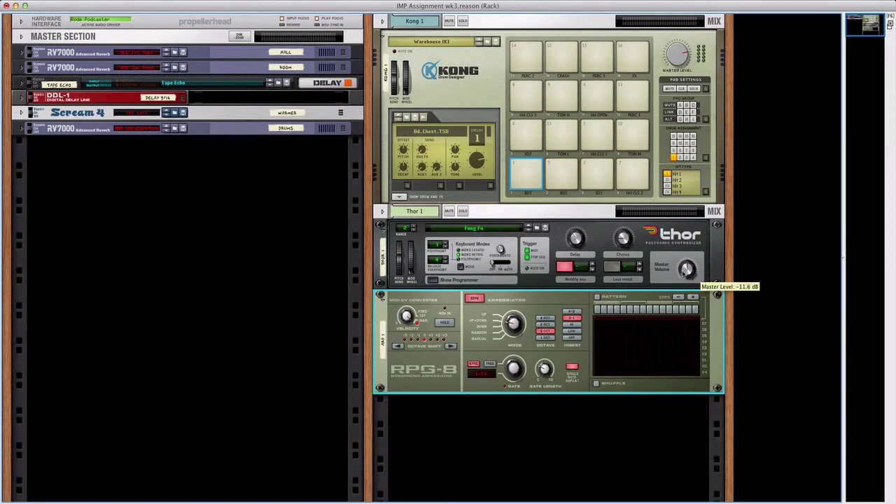
key(F7)
click(102, 100)
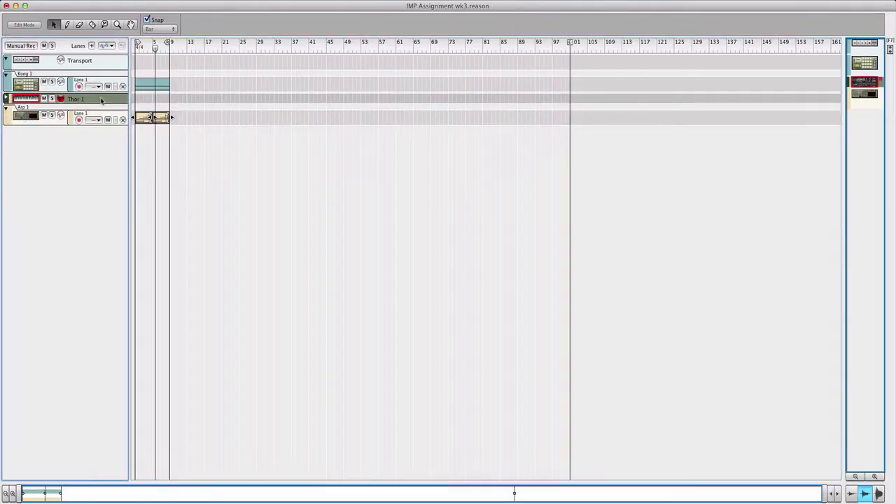
click(7, 99)
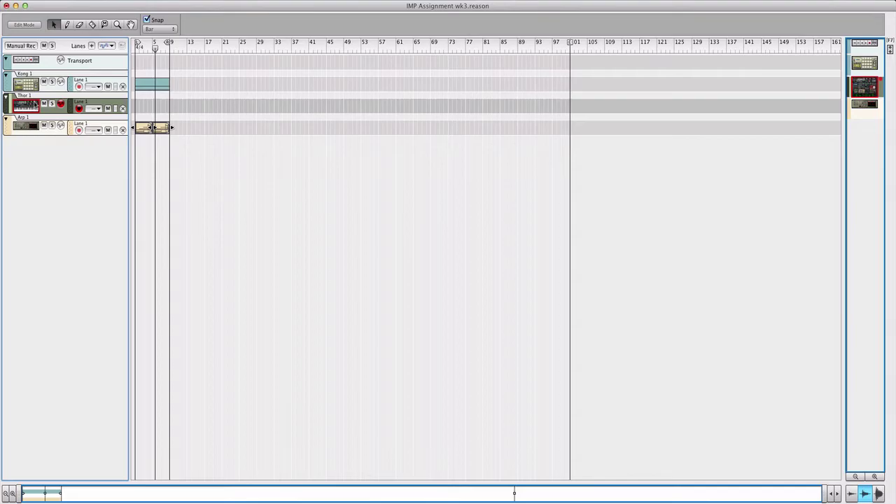
Arm Thor 1 for recording and show the rack with Kong, Thor and RPG-8
key(F6)
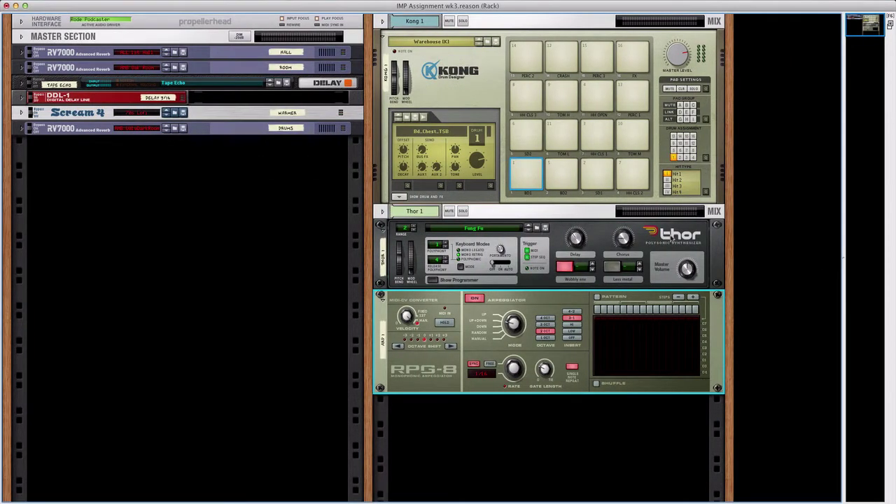
scroll(671, 238, right, 3)
key(F6)
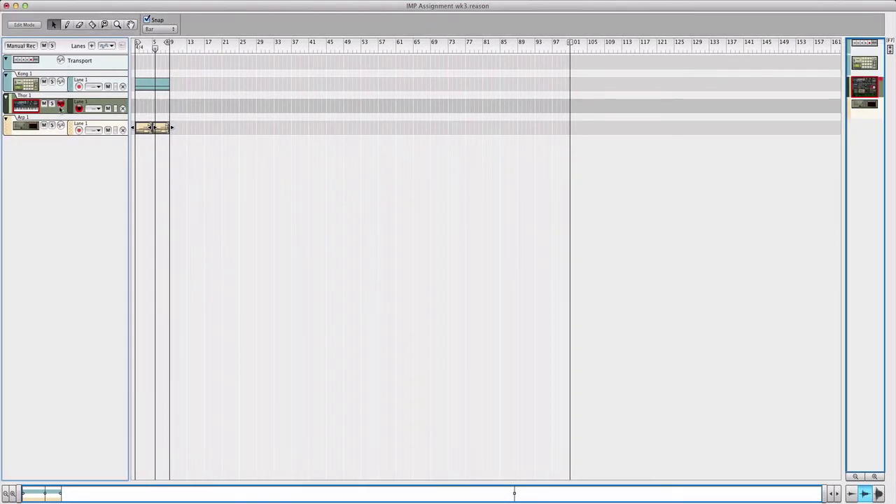
click(61, 104)
key(F6)
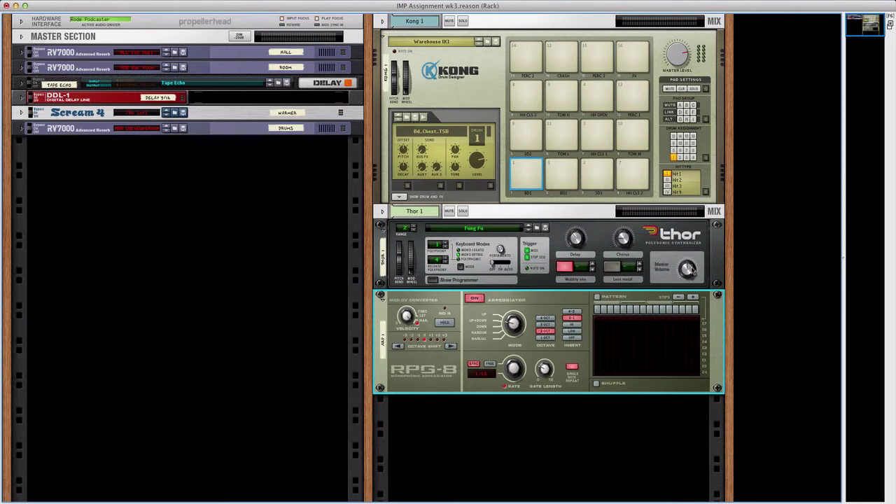
mouse_move(690, 271)
Select Thor and record its Master Level rising from -11.6 dB to 3.4 dB during playback
click(690, 272)
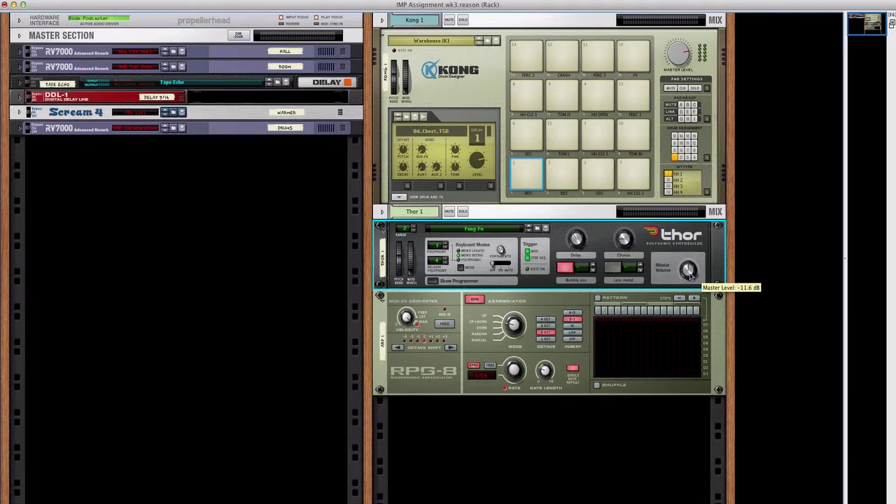
key(space)
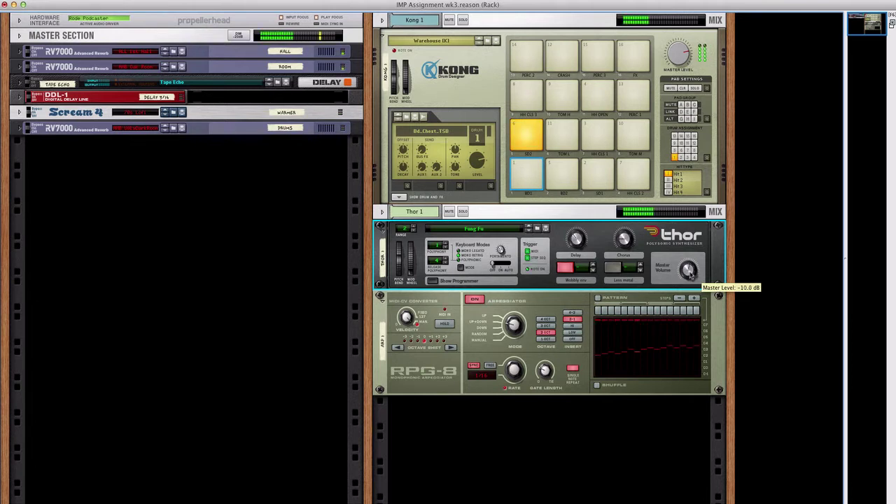
scroll(690, 272, up, 4)
scroll(689, 272, up, 3)
scroll(690, 272, up, 3)
scroll(690, 270, up, 4)
scroll(690, 270, up, 3)
scroll(690, 270, up, 1)
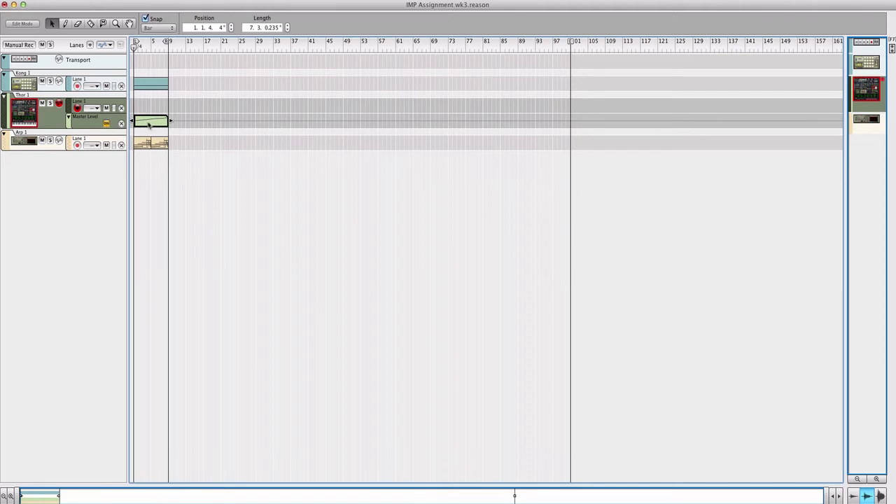
Open the Master Level automation clip for editing alongside the Tool Window
double_click(148, 123)
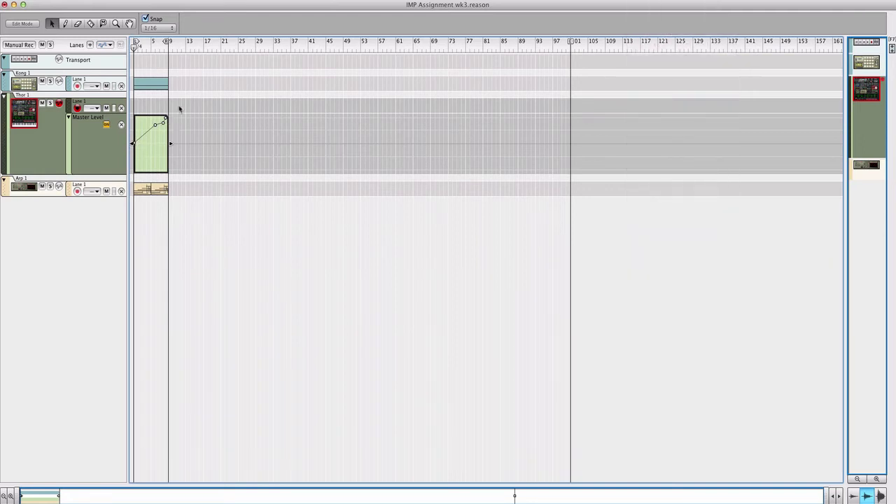
key(F8)
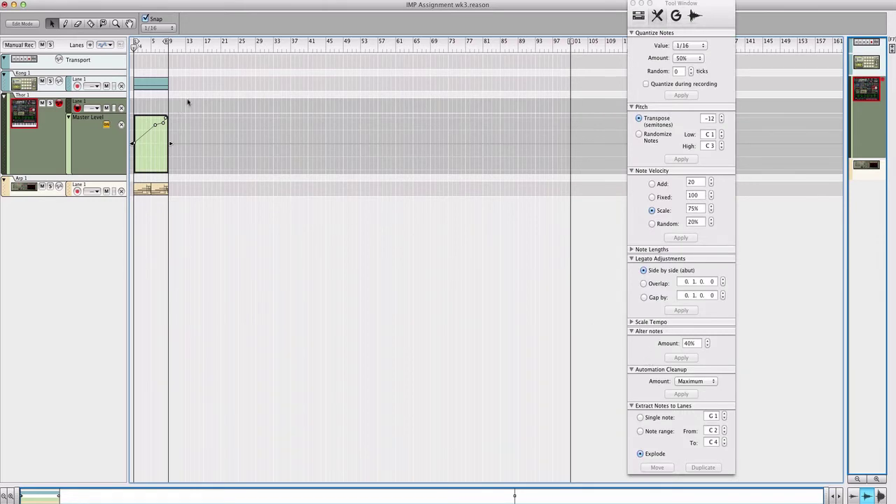
Apply Automation Cleanup at Maximum to the selected Master Level clip
key(ctrl+1)
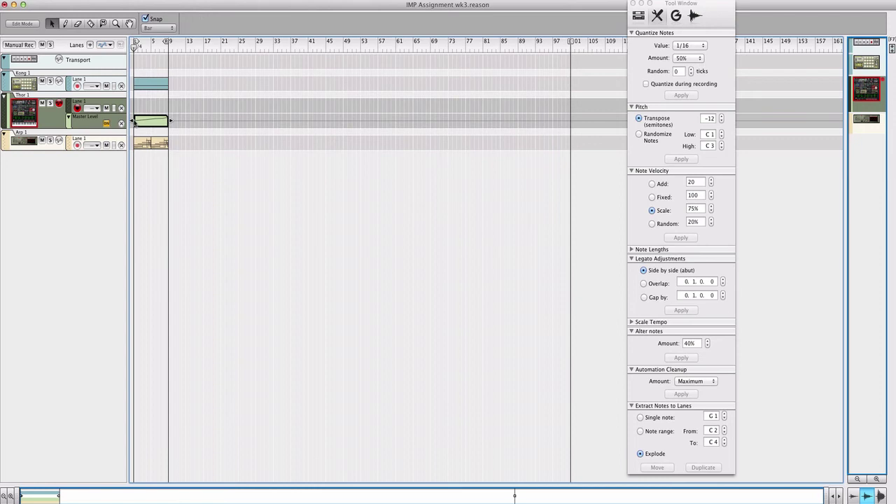
click(134, 122)
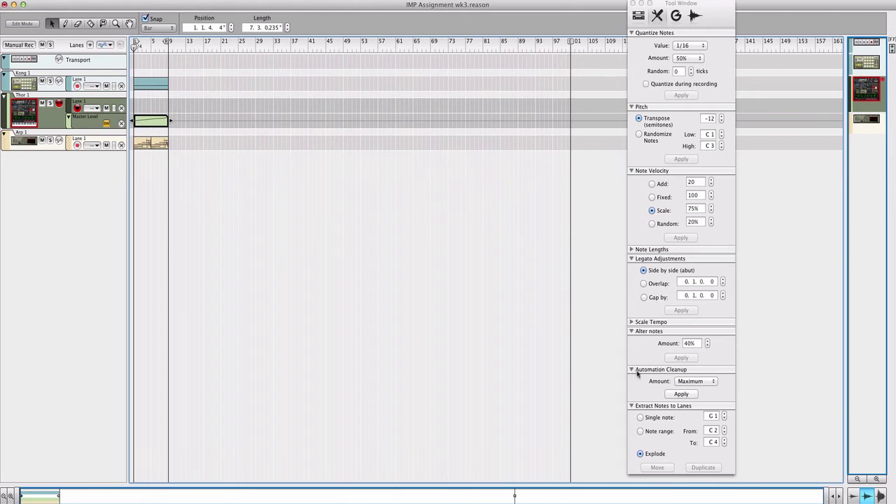
click(698, 382)
click(698, 382)
click(683, 395)
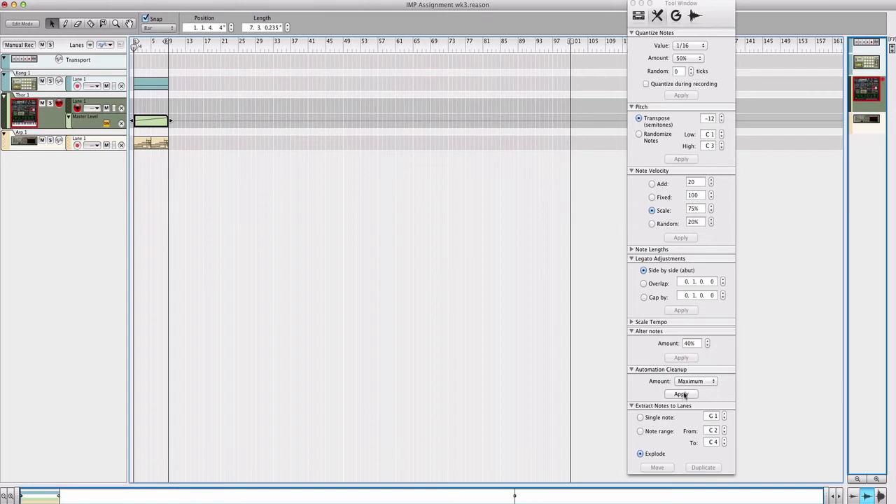
Reopen the cleaned clip and check its starting point value
double_click(152, 124)
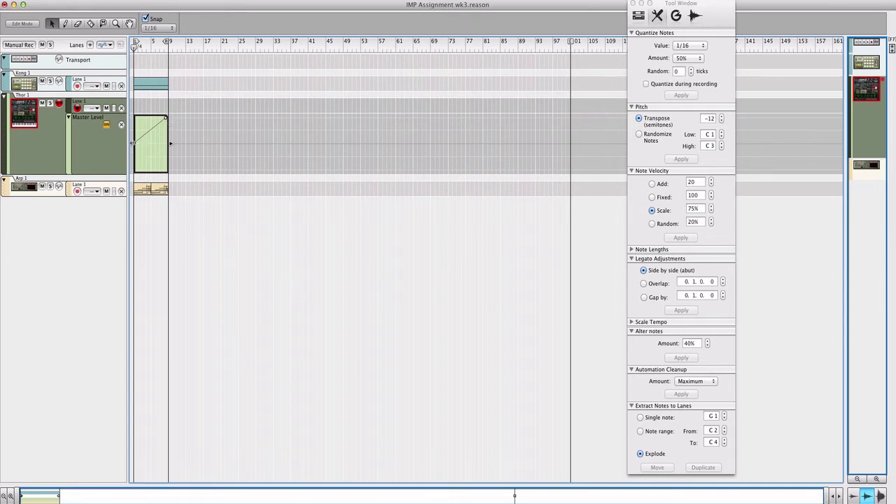
click(133, 144)
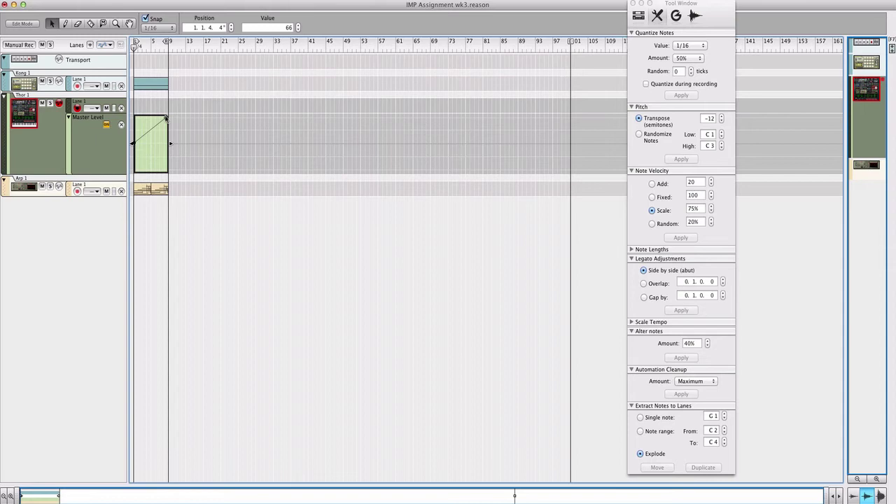
click(172, 154)
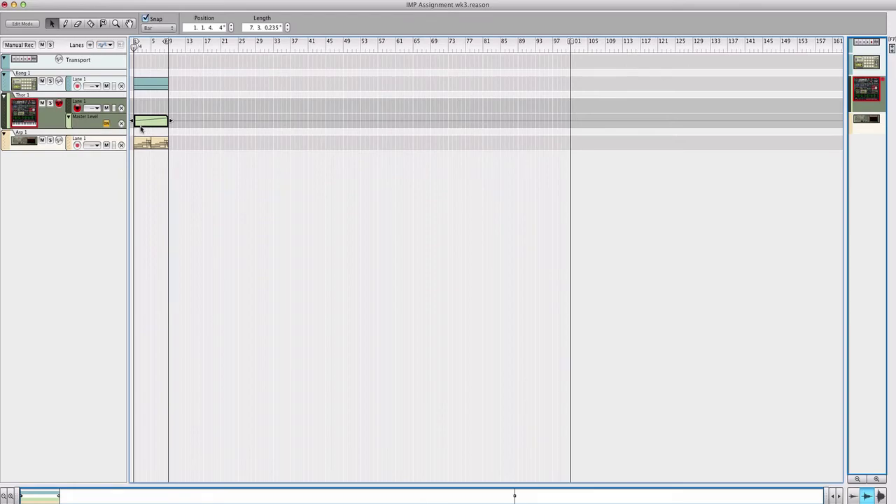
Select and arm the Arp 1 track
key(F6)
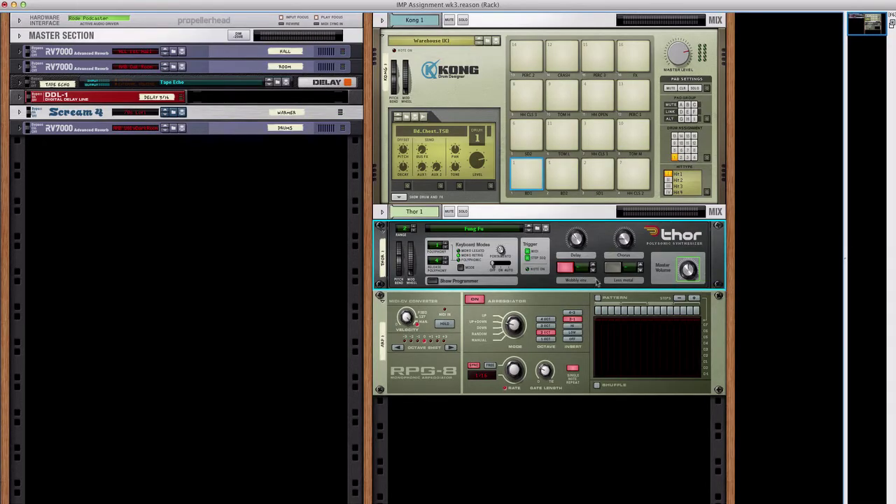
key(F7)
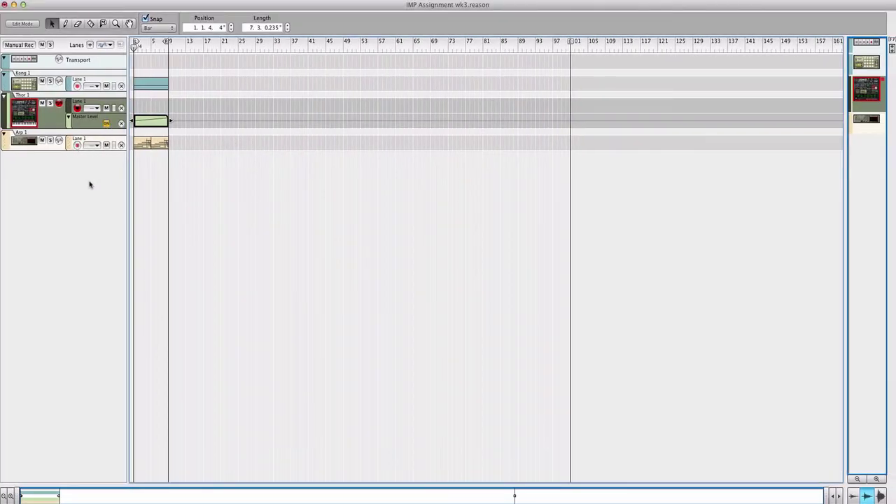
click(30, 144)
key(F6)
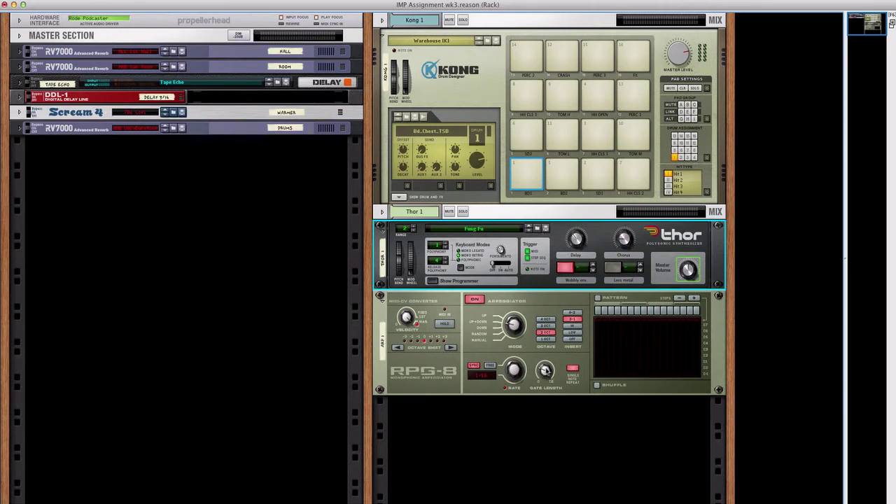
Create an automation lane for the RPG-8 Gate Length knob via Edit Automation
right_click(545, 371)
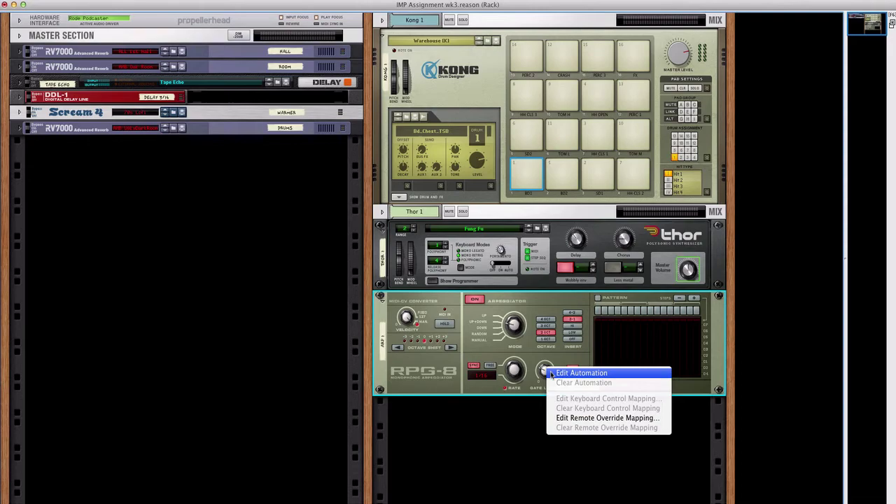
click(552, 374)
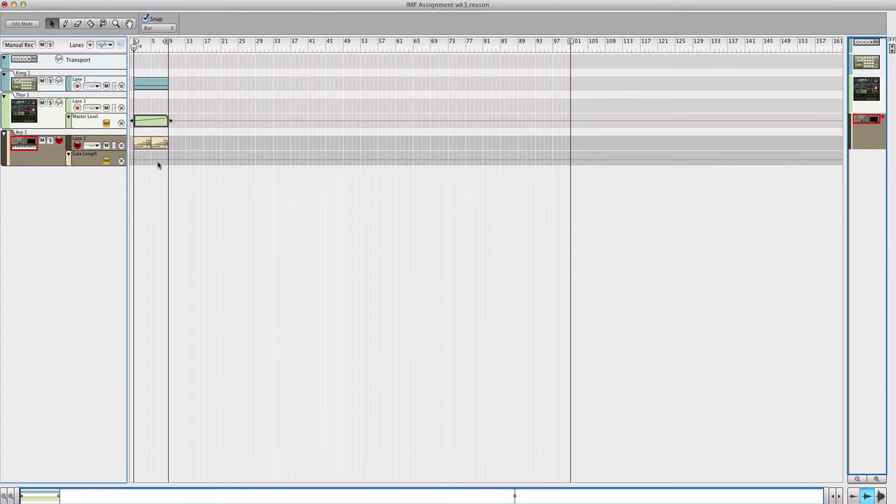
key(F6)
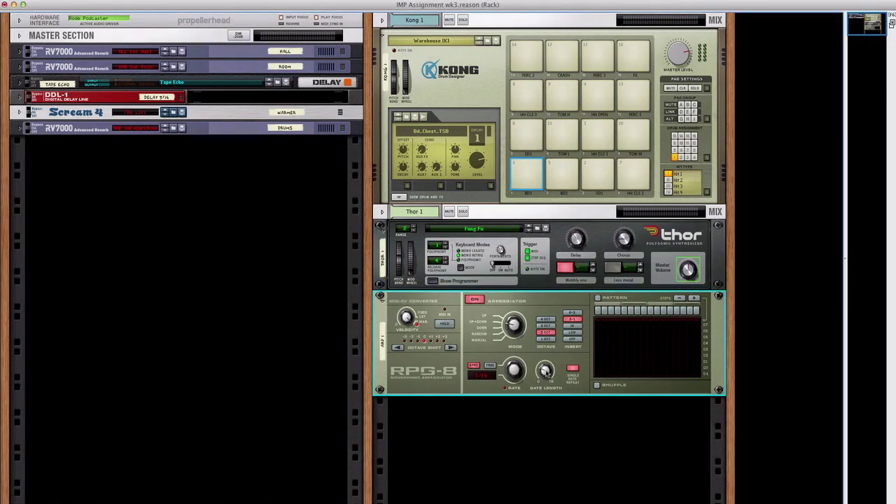
mouse_move(546, 371)
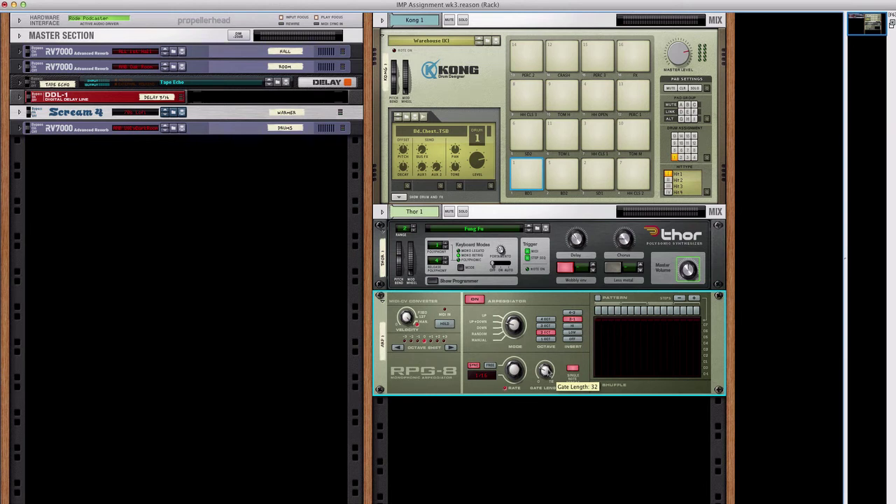
key(ctrl+Right)
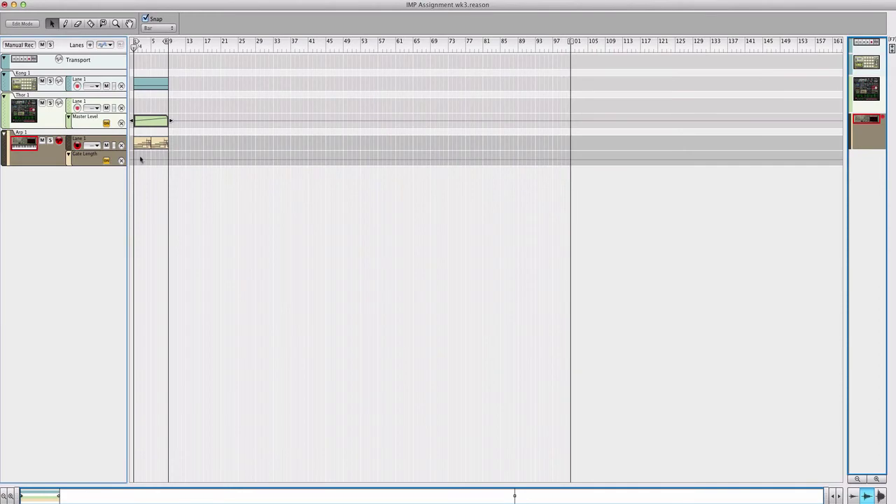
key(ctrl+Left)
Draw a Gate Length clip over bars 1–9 and ramp it from 31 up to 126
drag(135, 156, 168, 157)
double_click(165, 159)
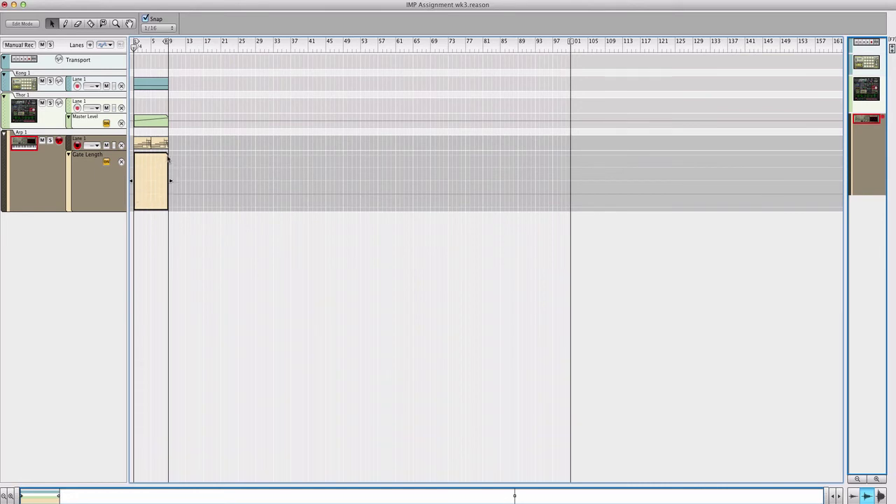
click(136, 190)
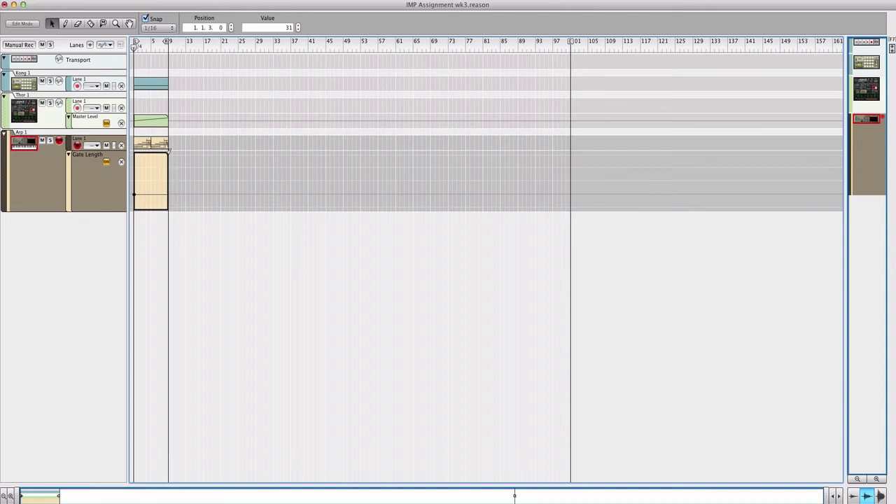
click(167, 153)
Close the Gate Length clip editor and play the song, watching the rack during playback
key(Escape)
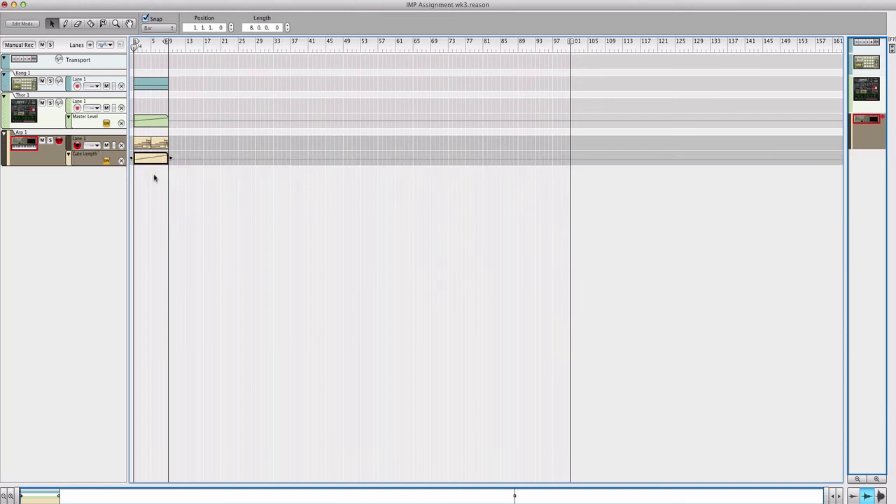
key(space)
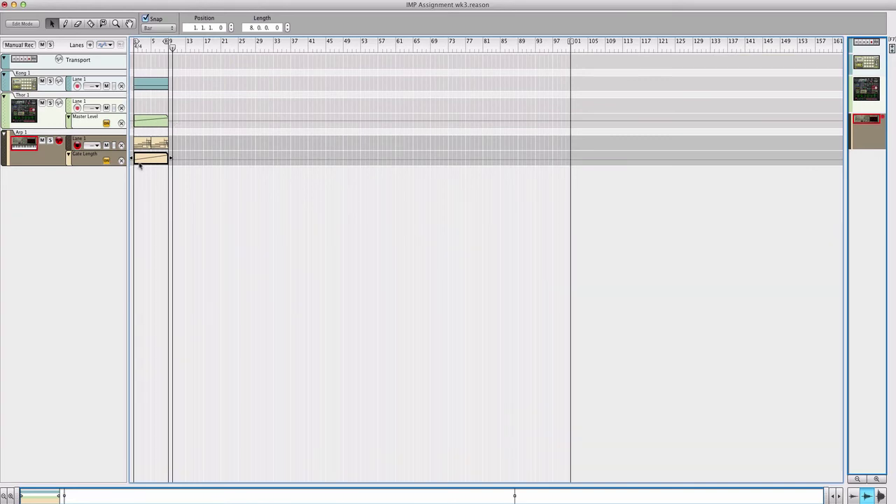
key(ctrl+Left)
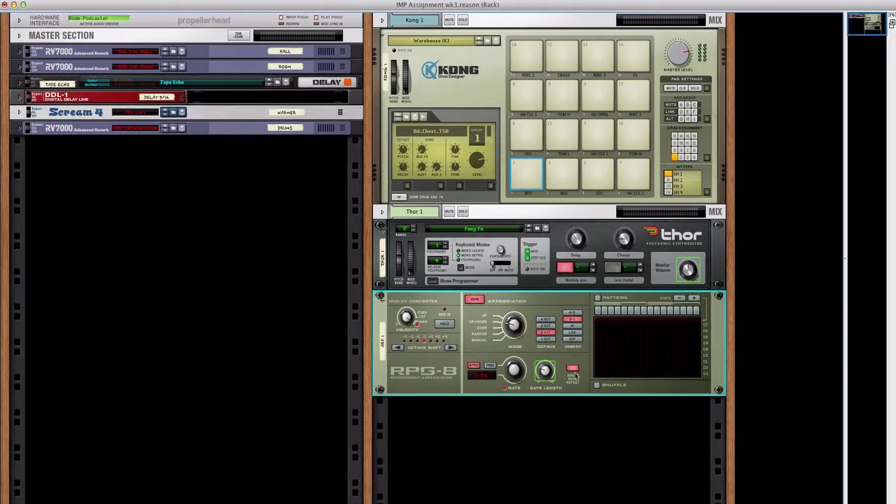
key(ctrl+Right)
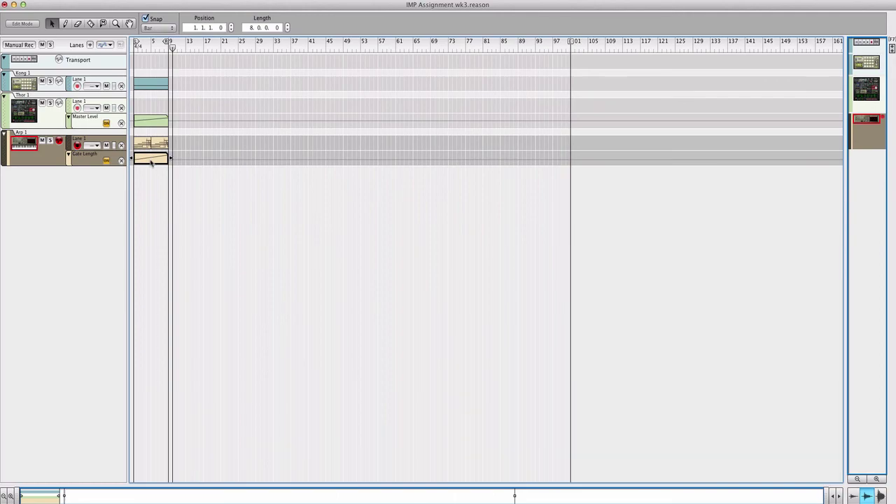
key(ctrl+Left)
Reopen Thor's Master Level clip and set the Automation Cleanup Amount to Maximum
double_click(158, 125)
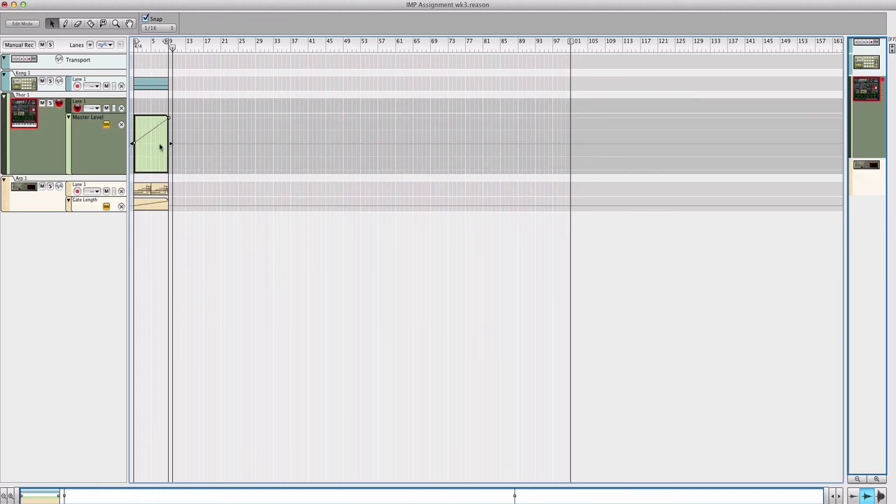
key(F8)
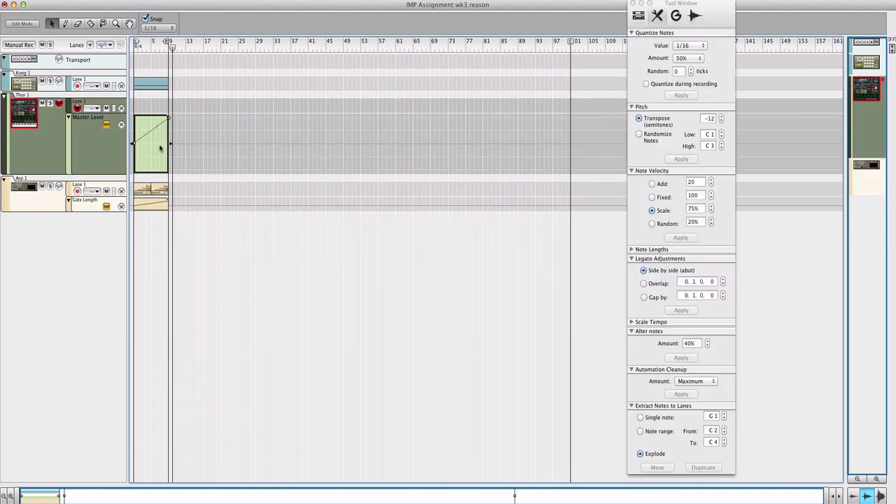
click(686, 382)
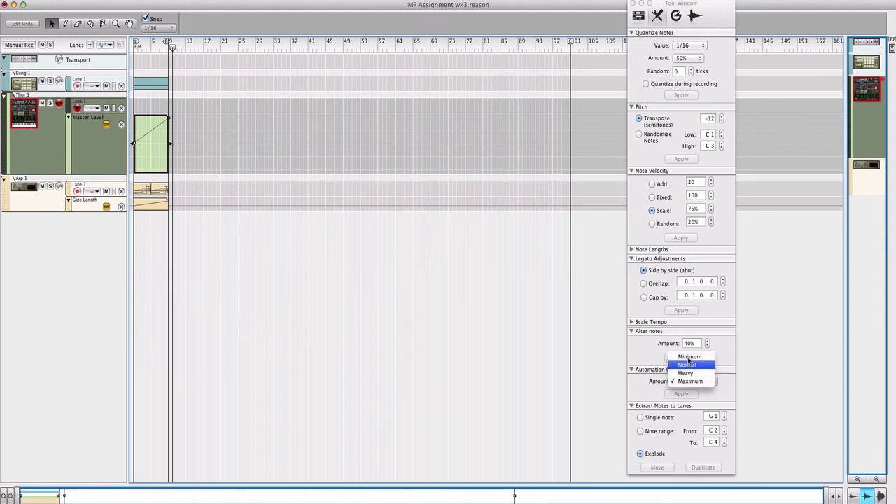
click(686, 382)
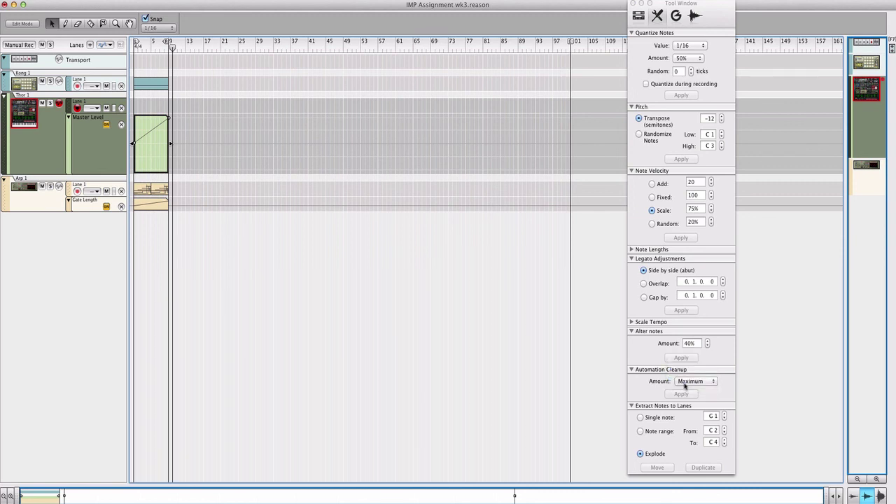
click(684, 384)
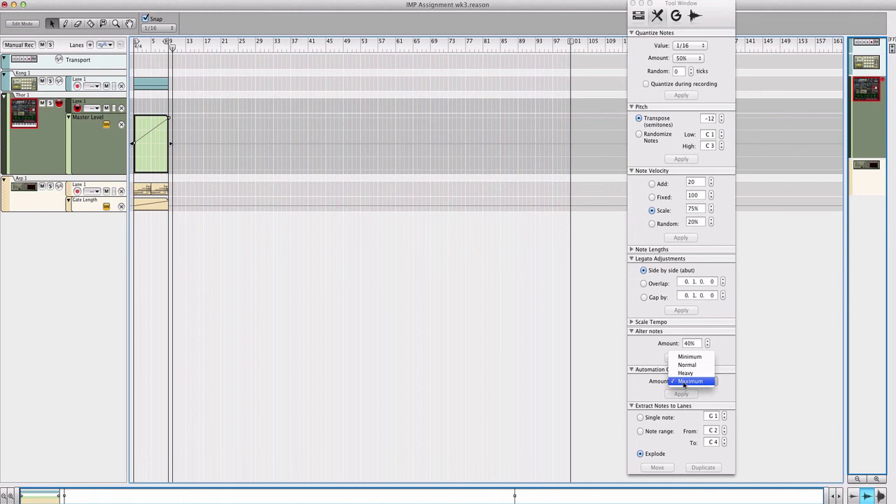
click(684, 381)
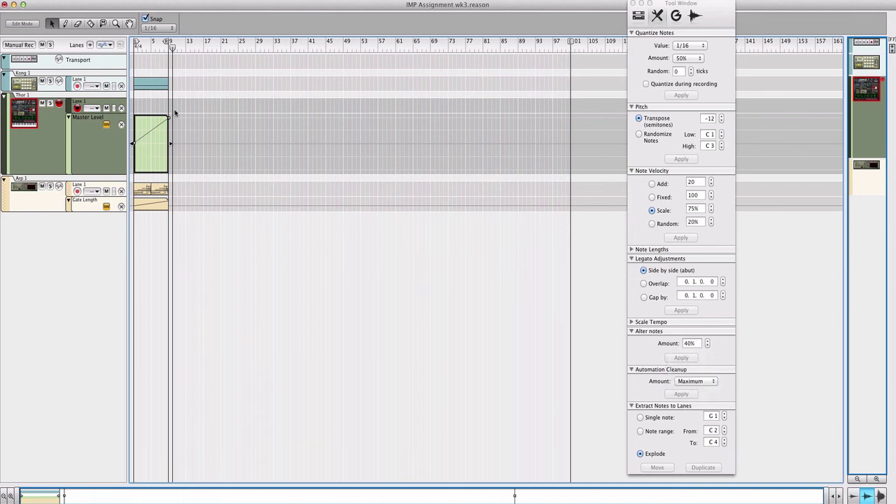